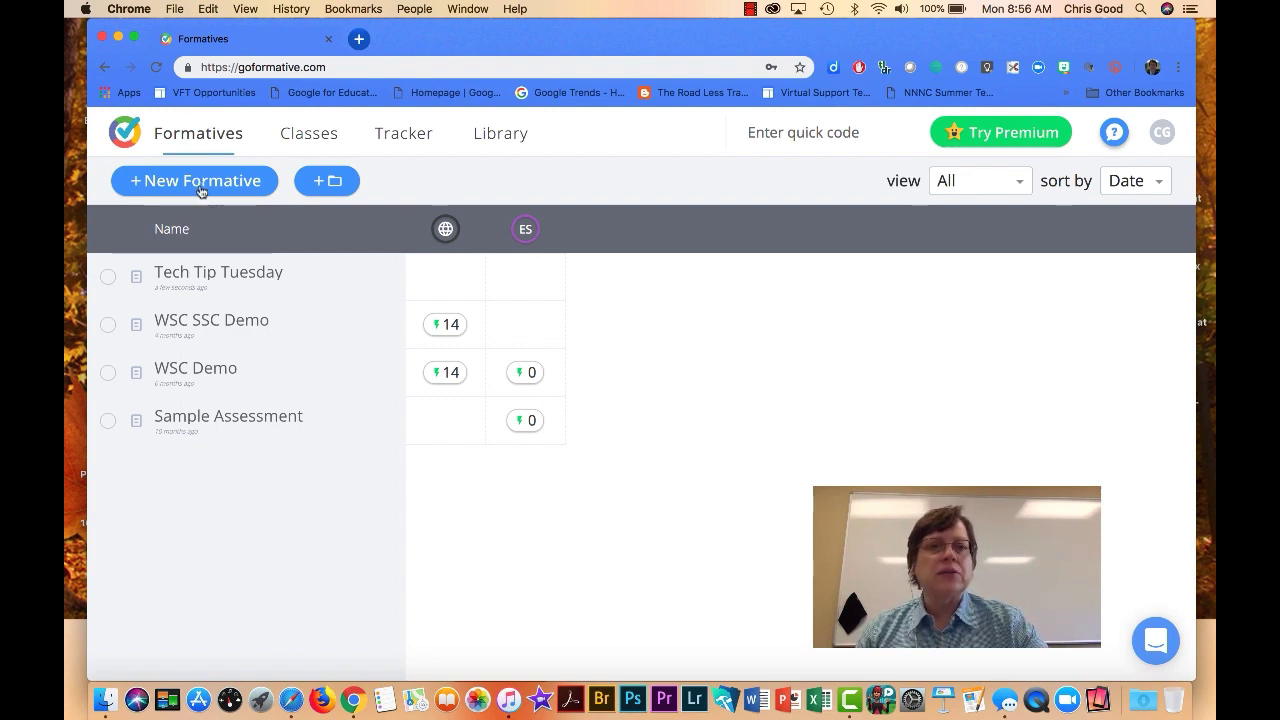
Open the Tech Tip Tuesday formative and set its assignment type to do now/warm-up
left_click(207, 274)
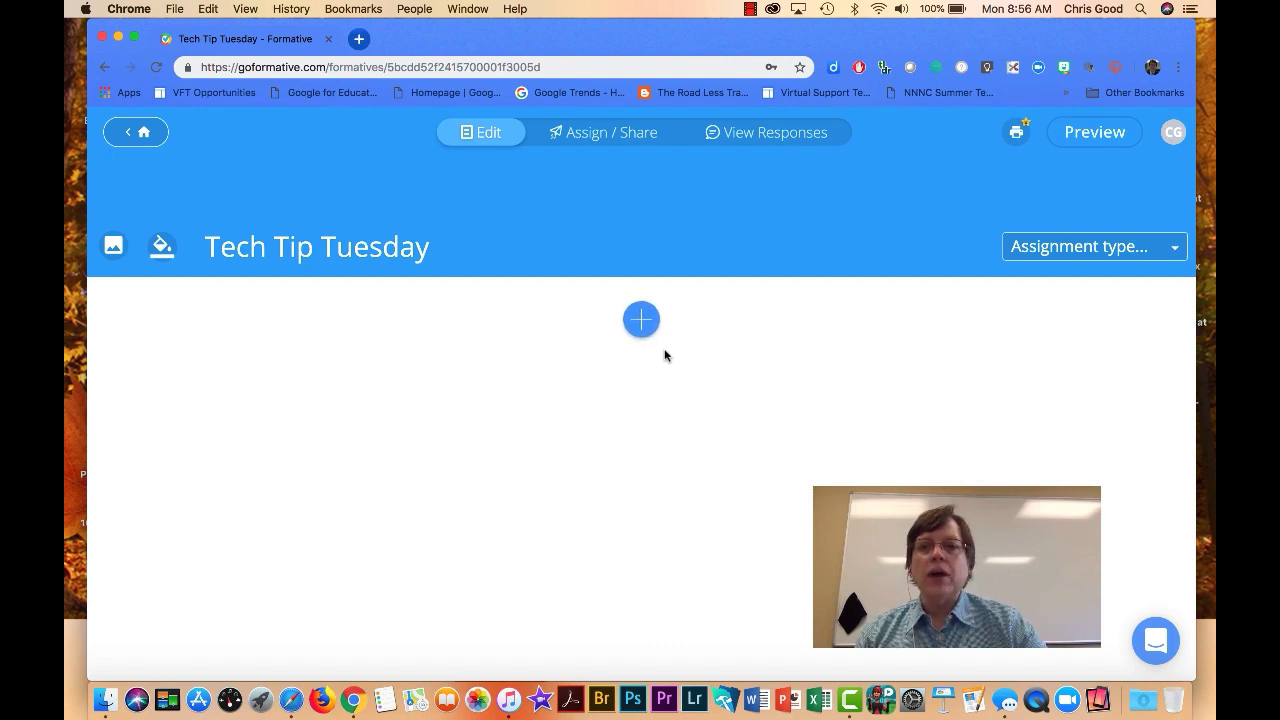
left_click(1178, 250)
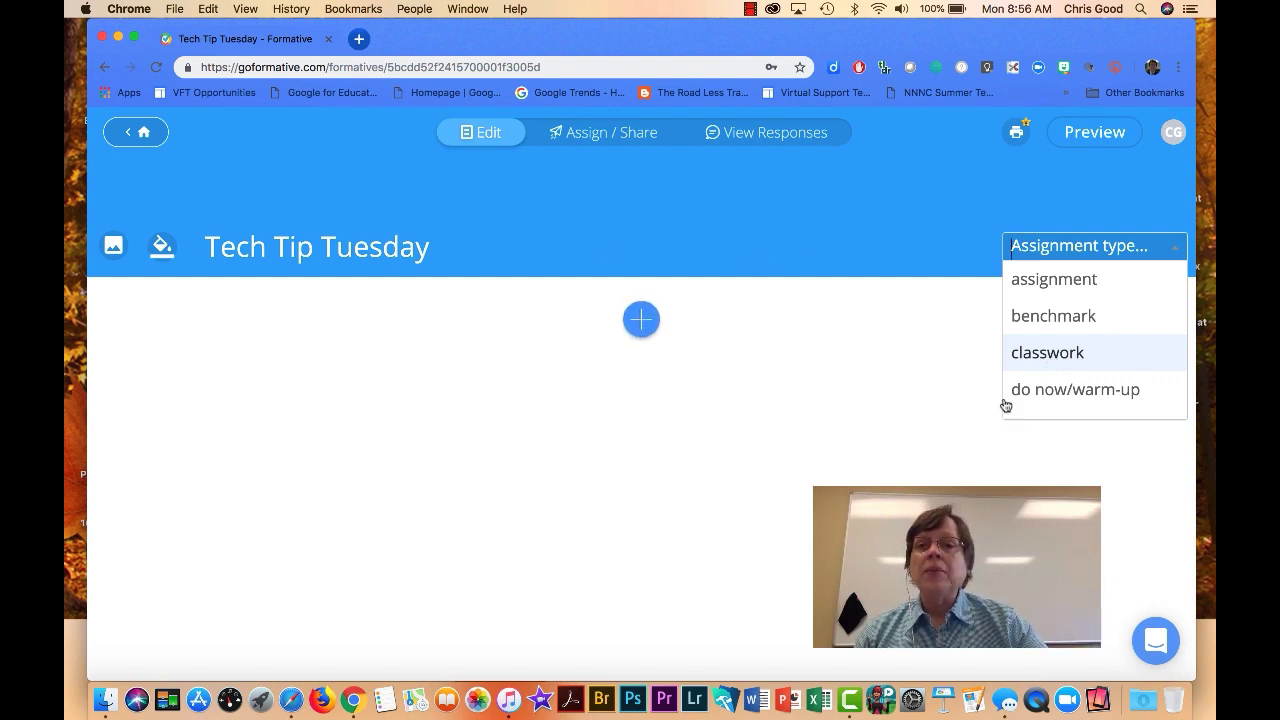
left_click(1037, 393)
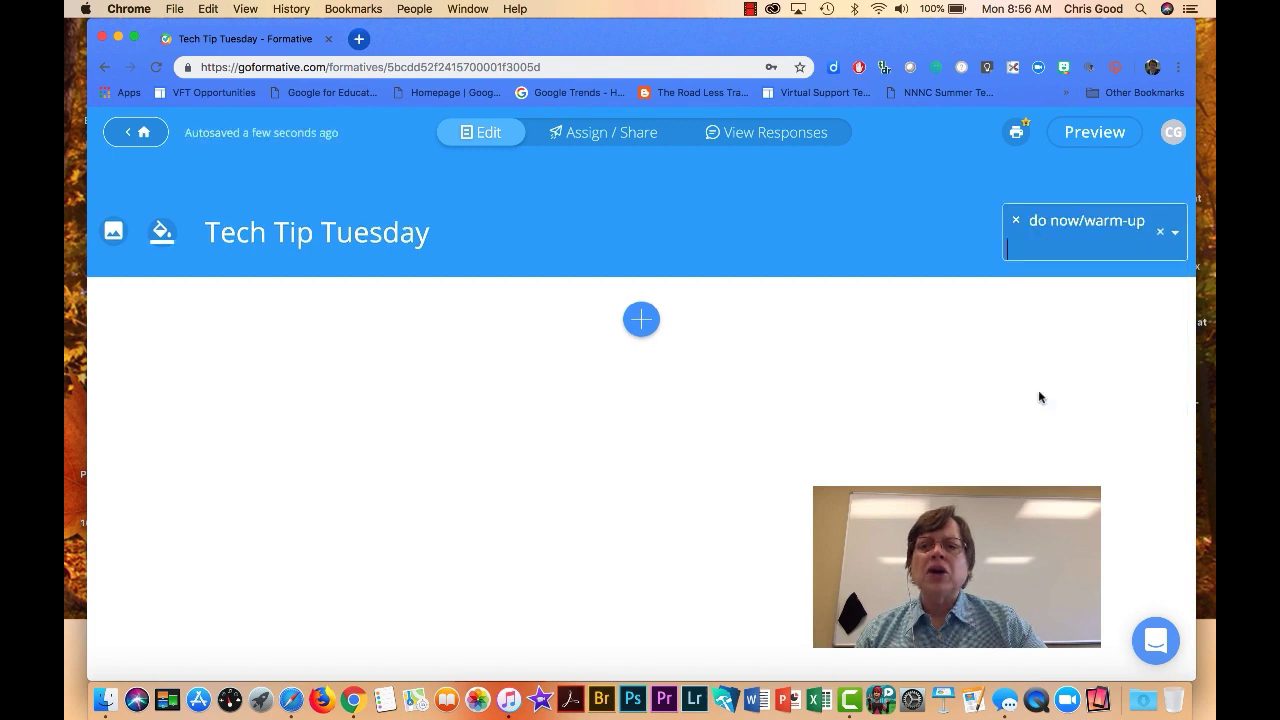
Add a multiple choice question to the empty formative
left_click(642, 320)
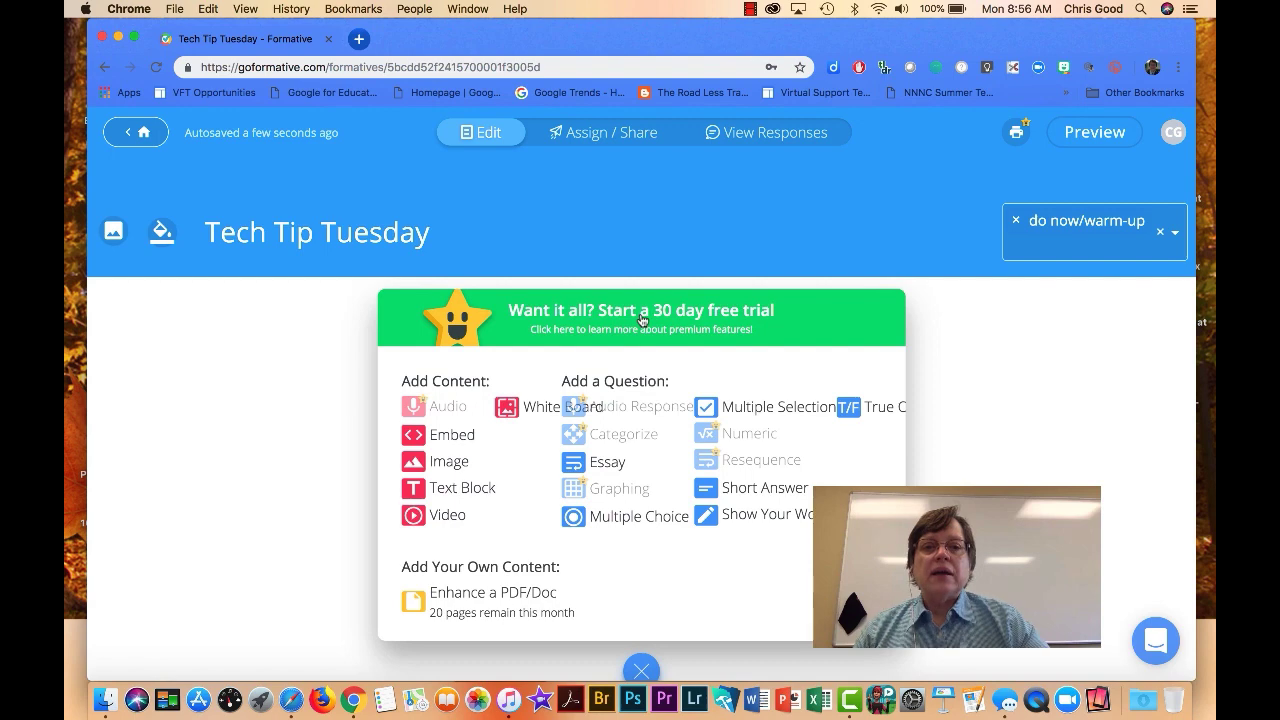
scroll(981, 437, "down", 2)
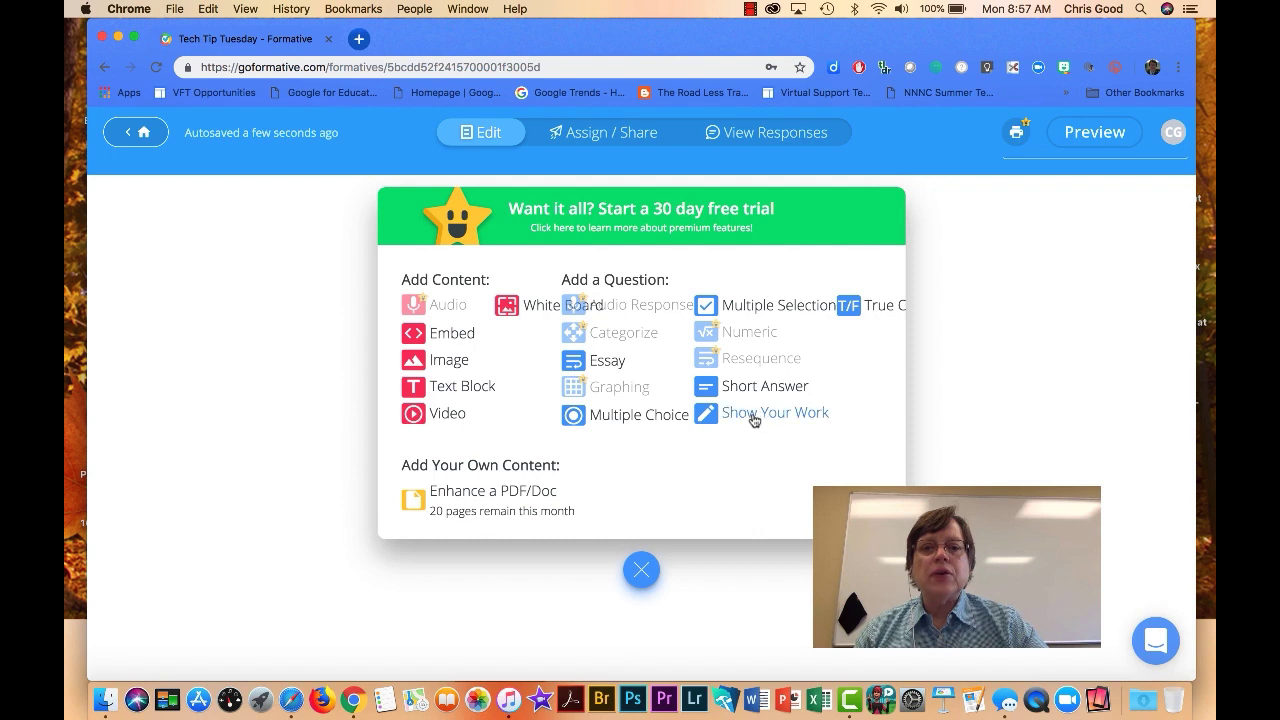
left_click(624, 417)
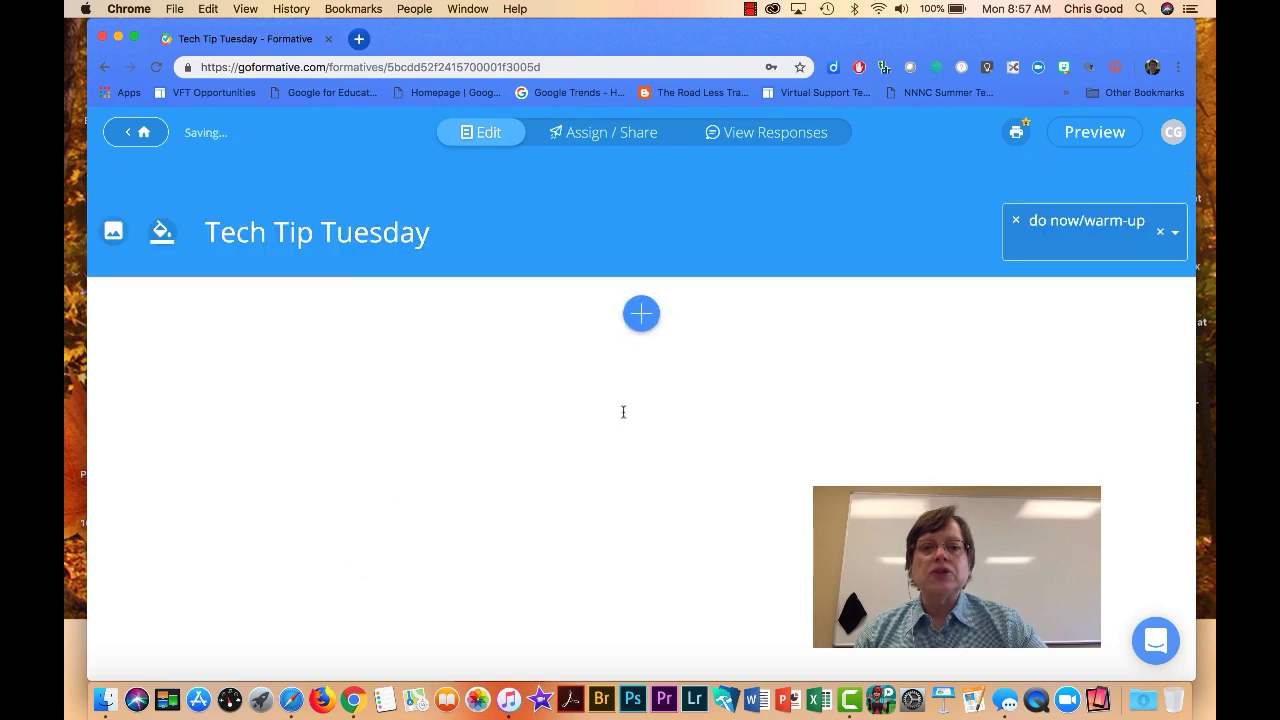
Enter the question "Who was the first president of the US" with answer options George Bush, Andrew Jackson, Abraham Lincoln and George Washington
left_click(481, 412)
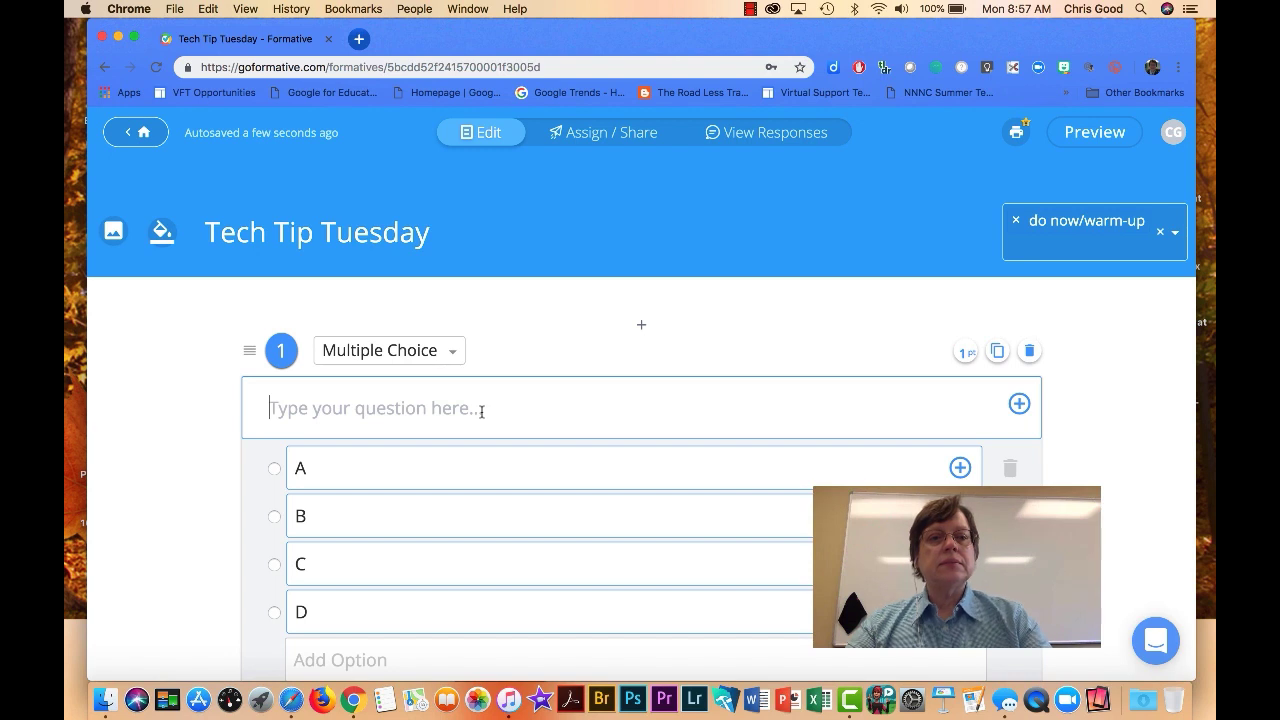
type("Who wa")
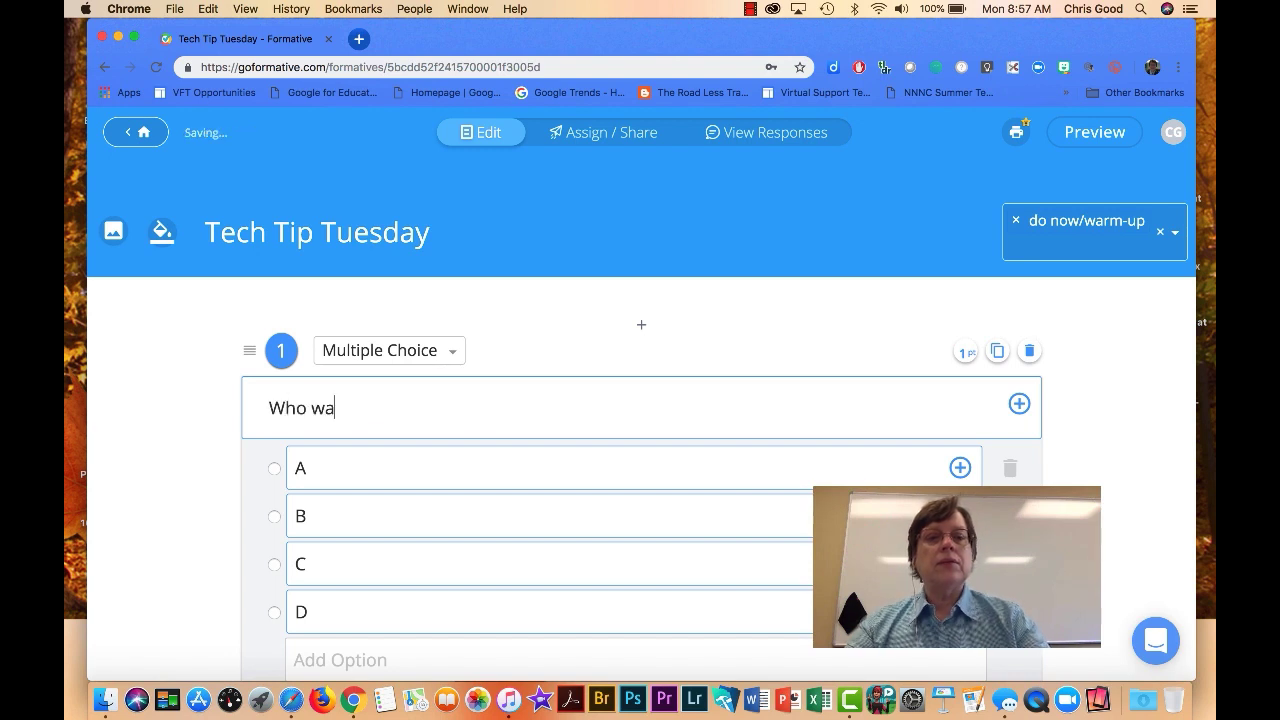
type("s the first per")
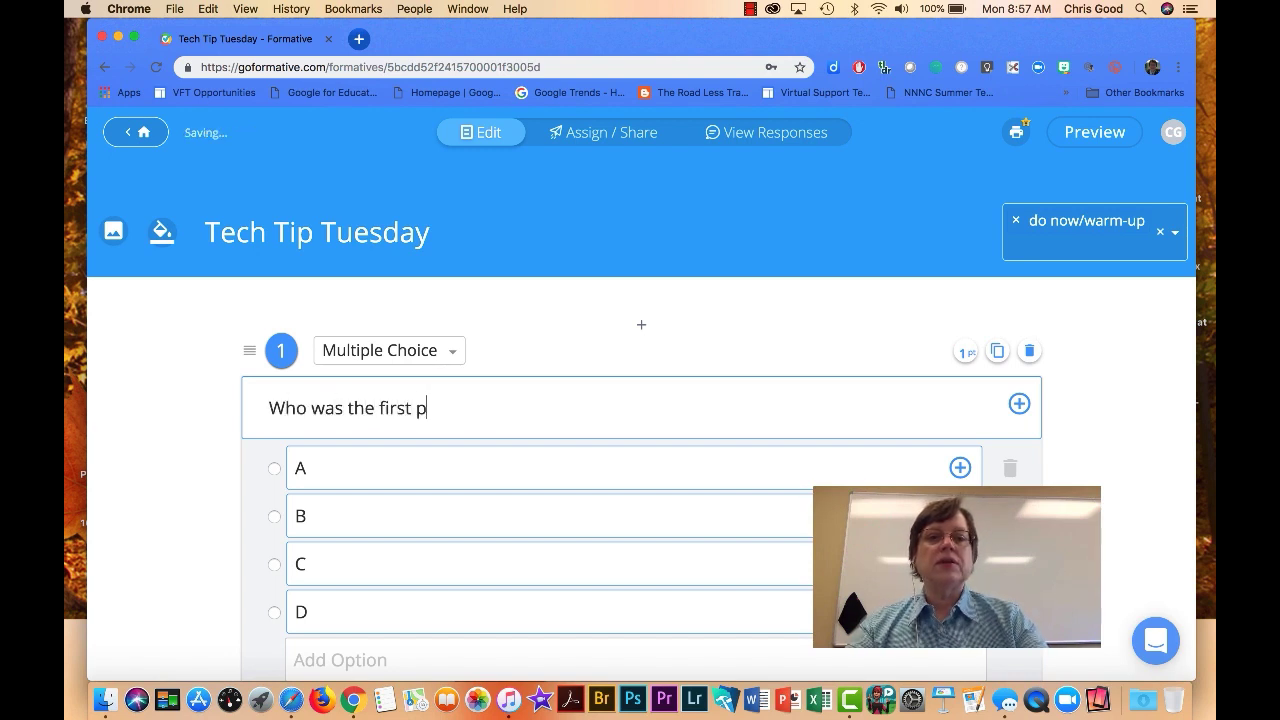
key("BackSpace")
key("BackSpace")
type("res")
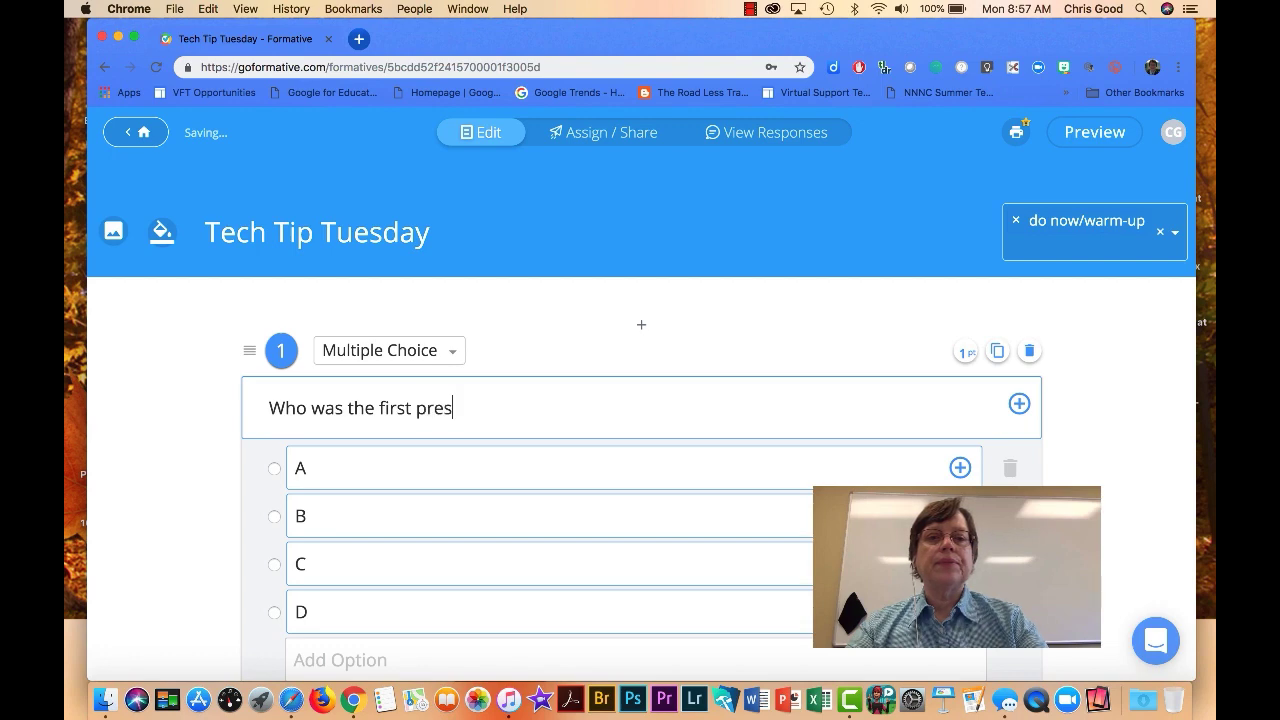
type("ident of the US")
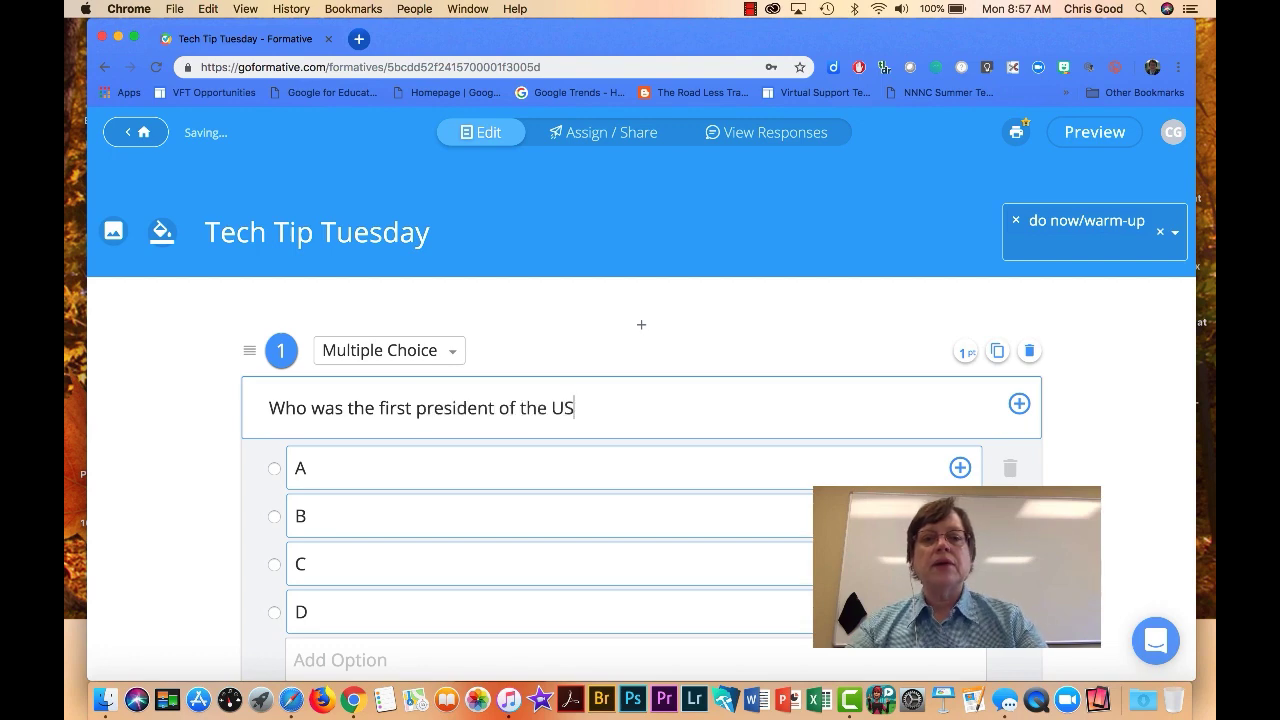
left_click(397, 474)
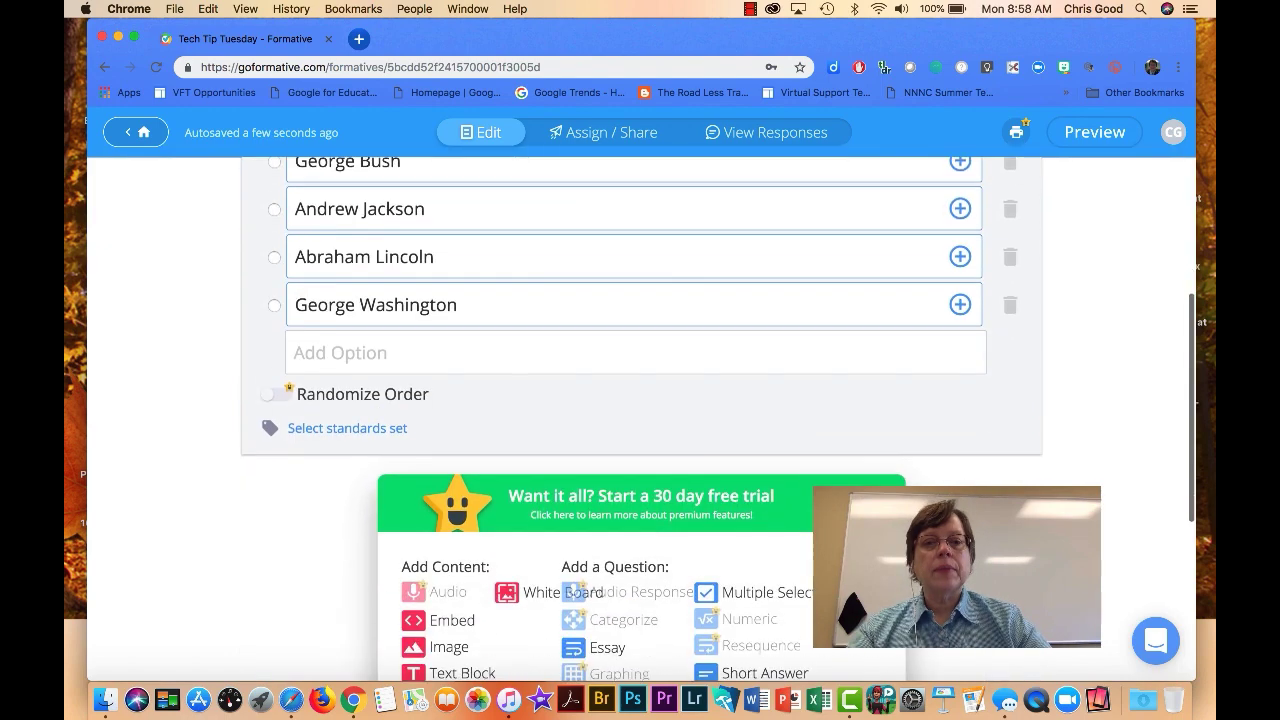
Add a Show Your Work question below the multiple choice question
scroll(640, 400, "down", 5)
scroll(640, 400, "down", 2)
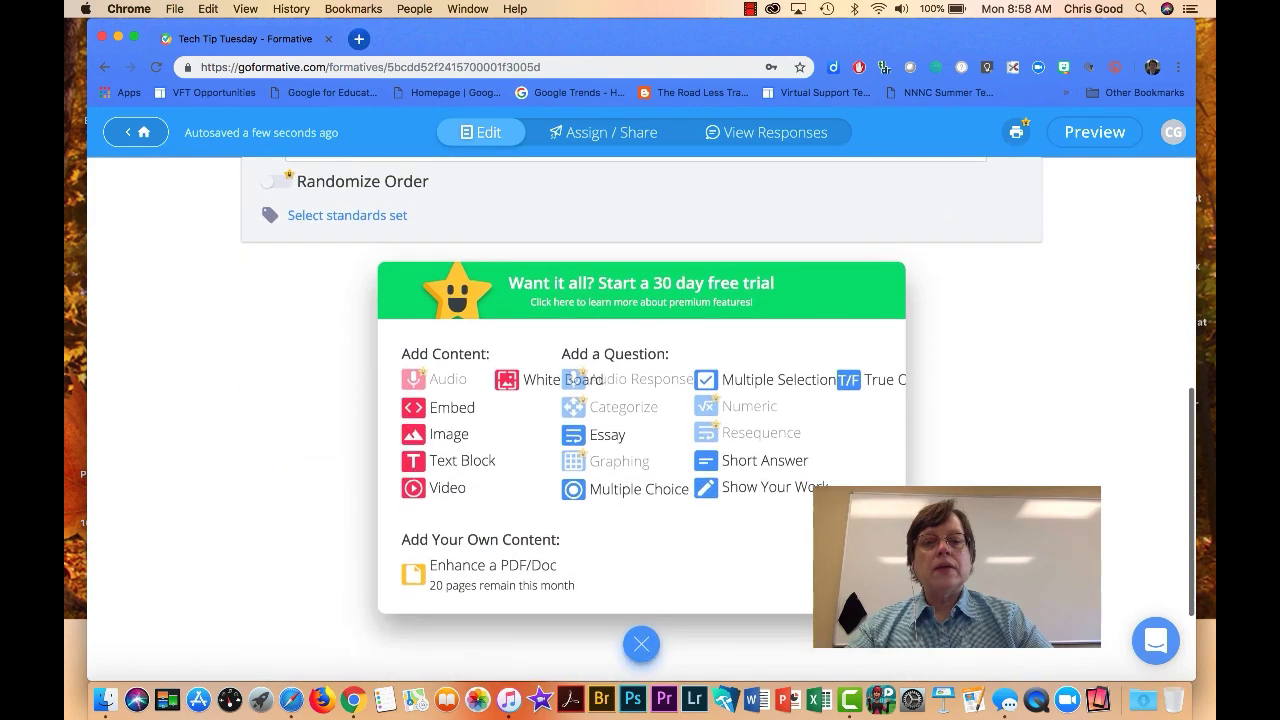
scroll(640, 400, "down", 1)
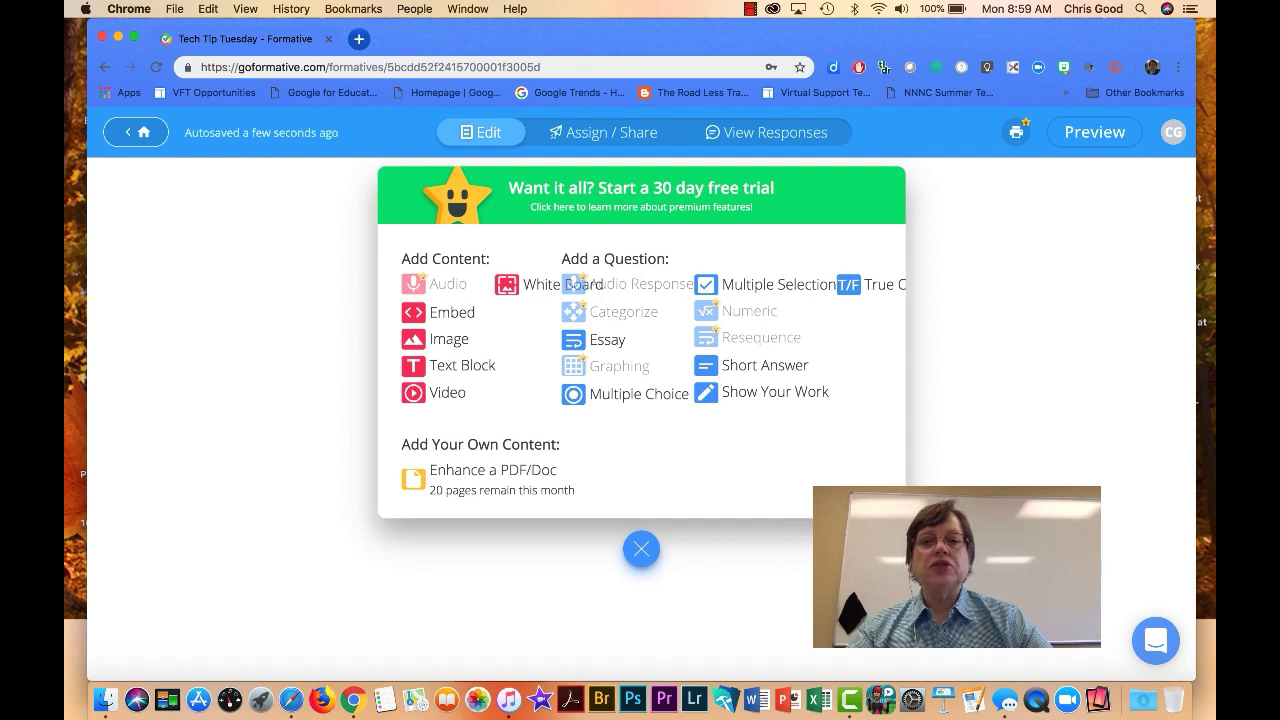
left_click(754, 400)
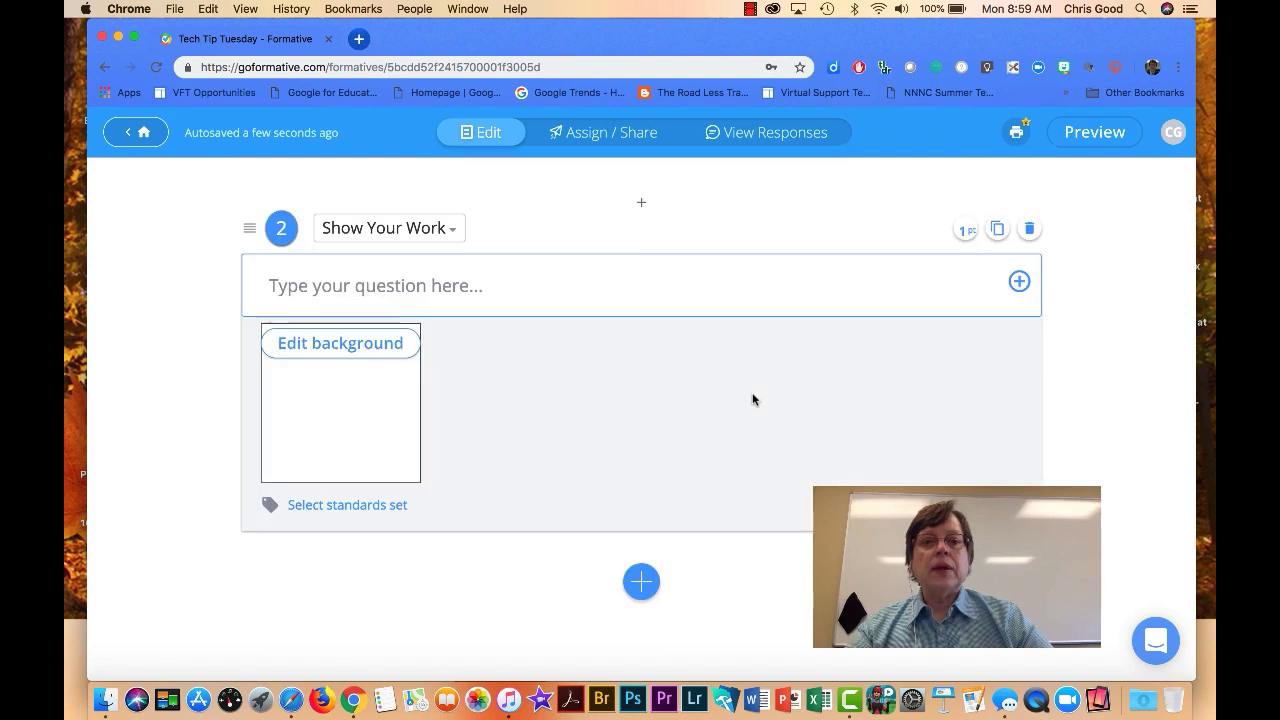
Enter "Draw a picture of your favorite sport." as the prompt of the Show Your Work question
left_click(438, 290)
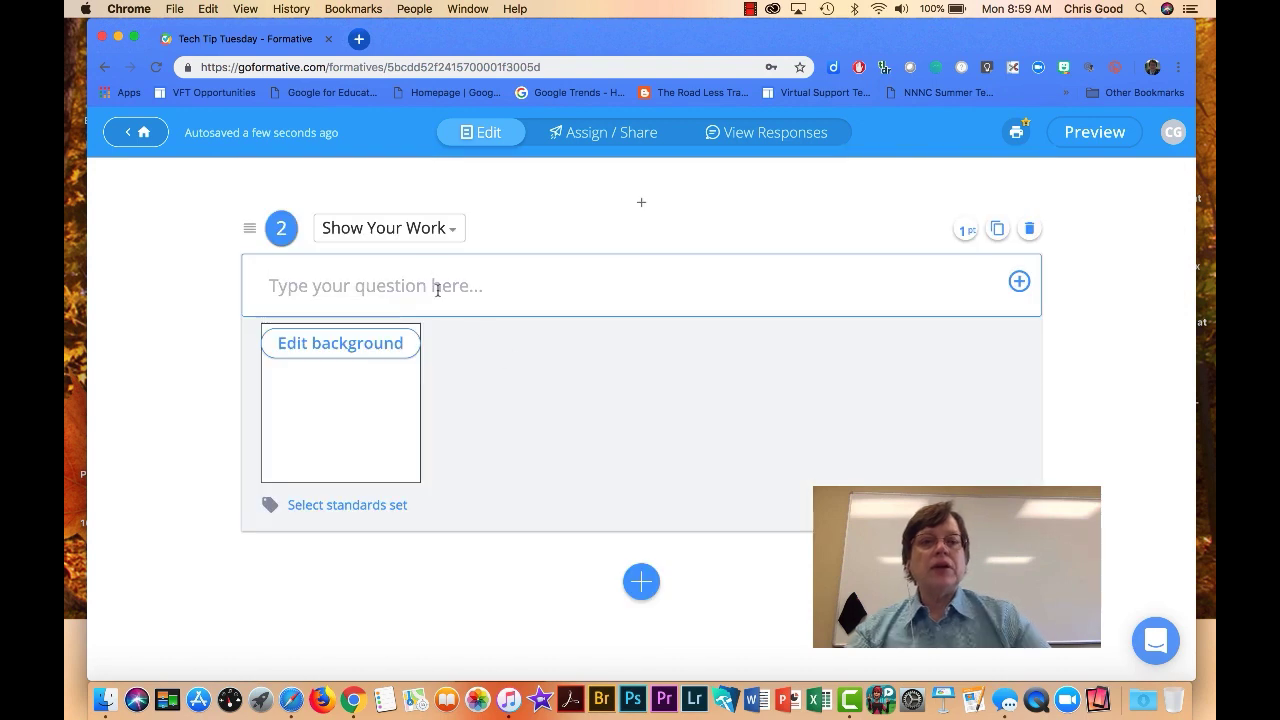
type("Draw ")
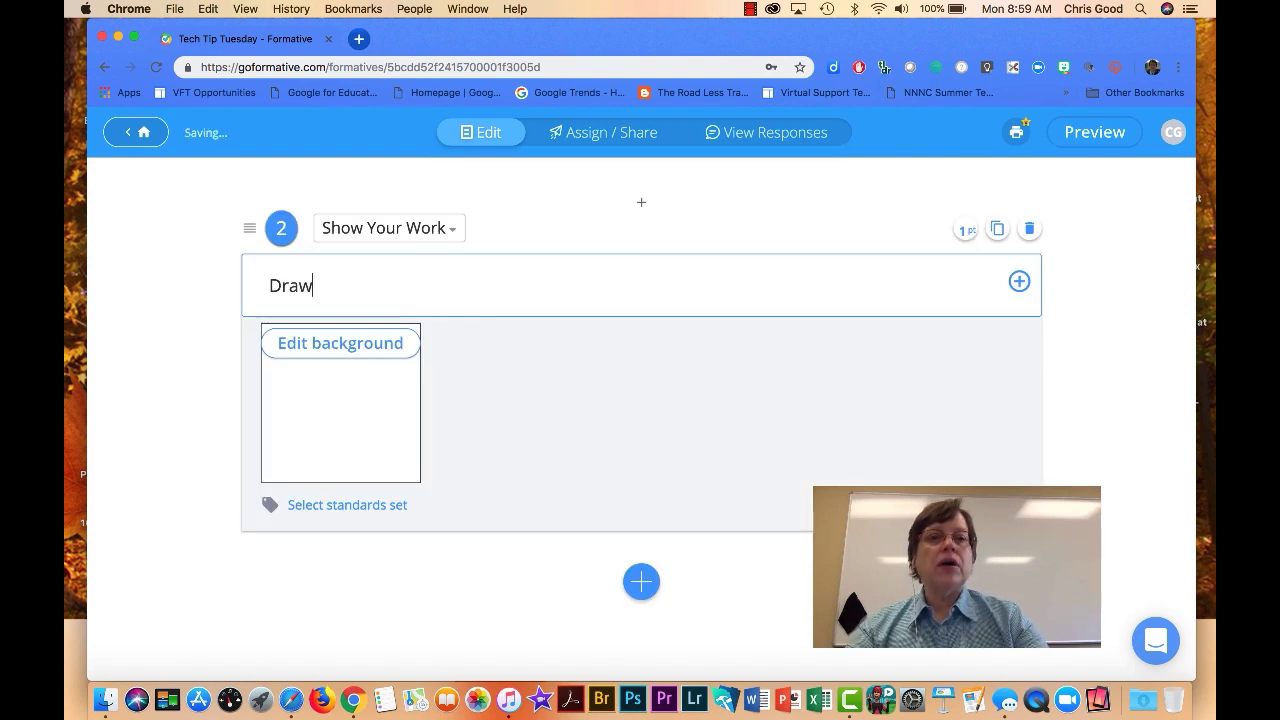
type("a p")
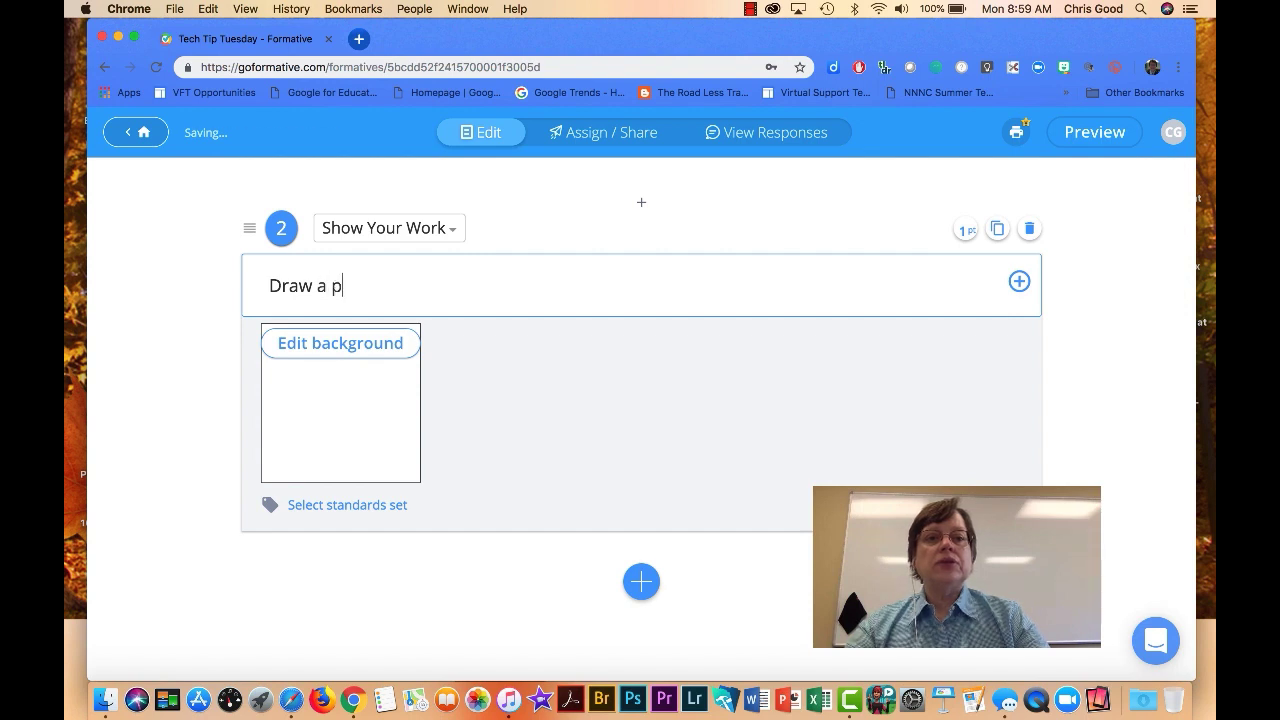
type("icture of yo")
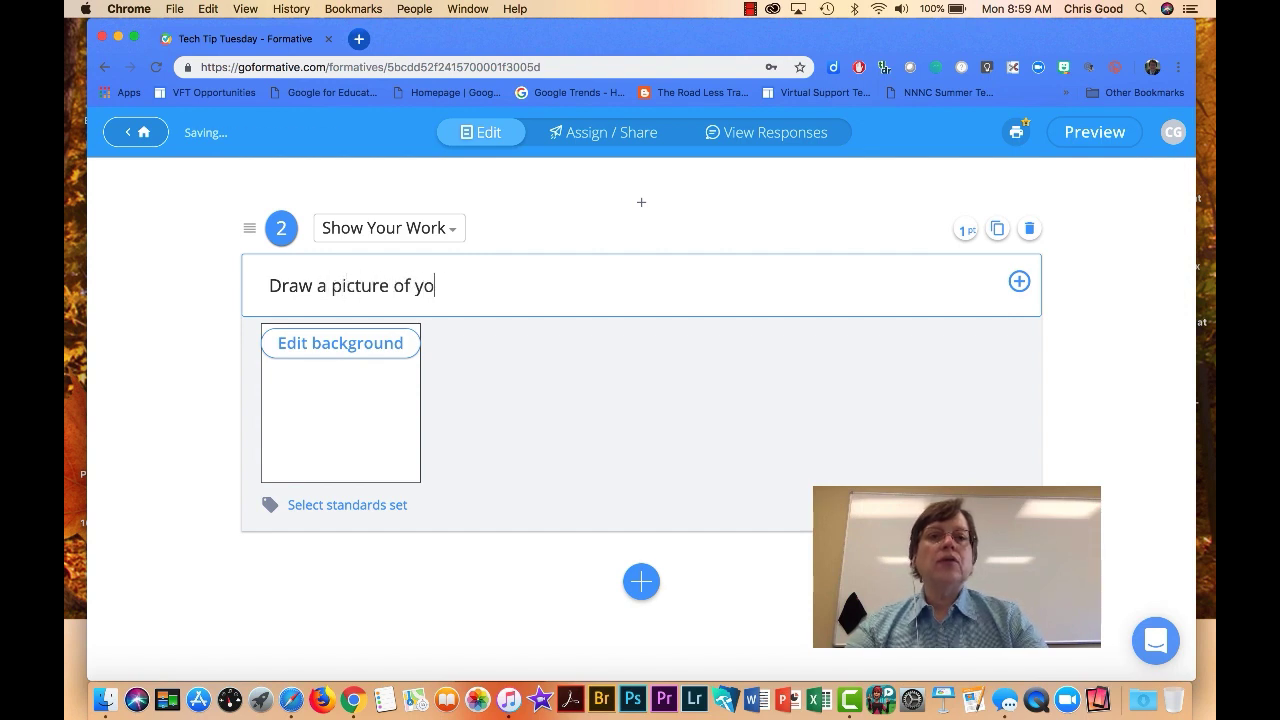
type("ur favori")
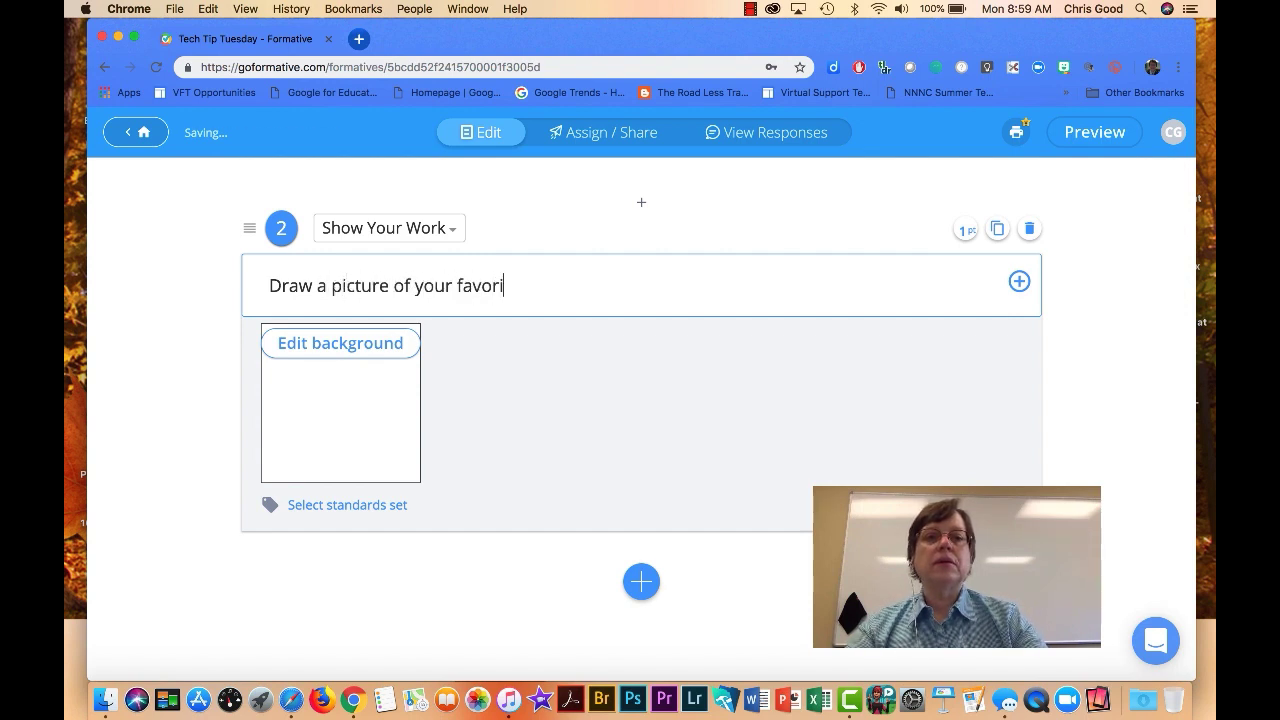
type("te sport.")
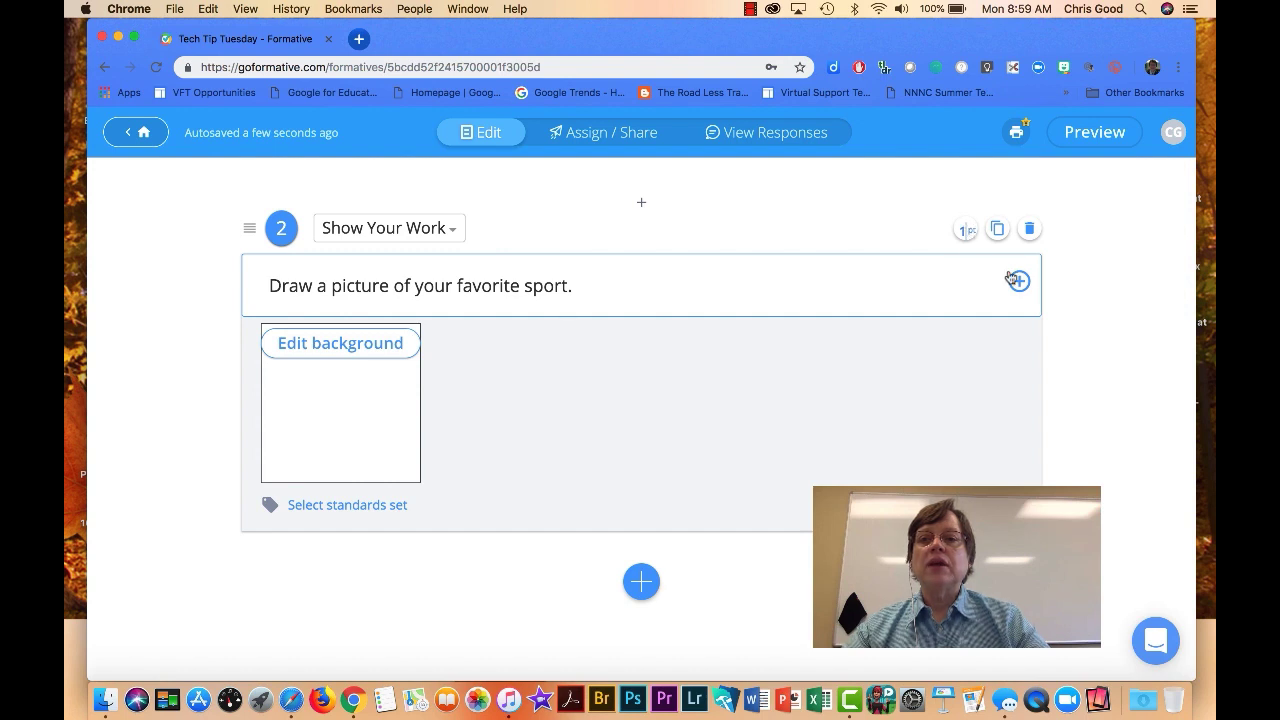
Review both questions from the second back to the first, and remove the last letter of the first answer option
scroll(1110, 375, "up", 1)
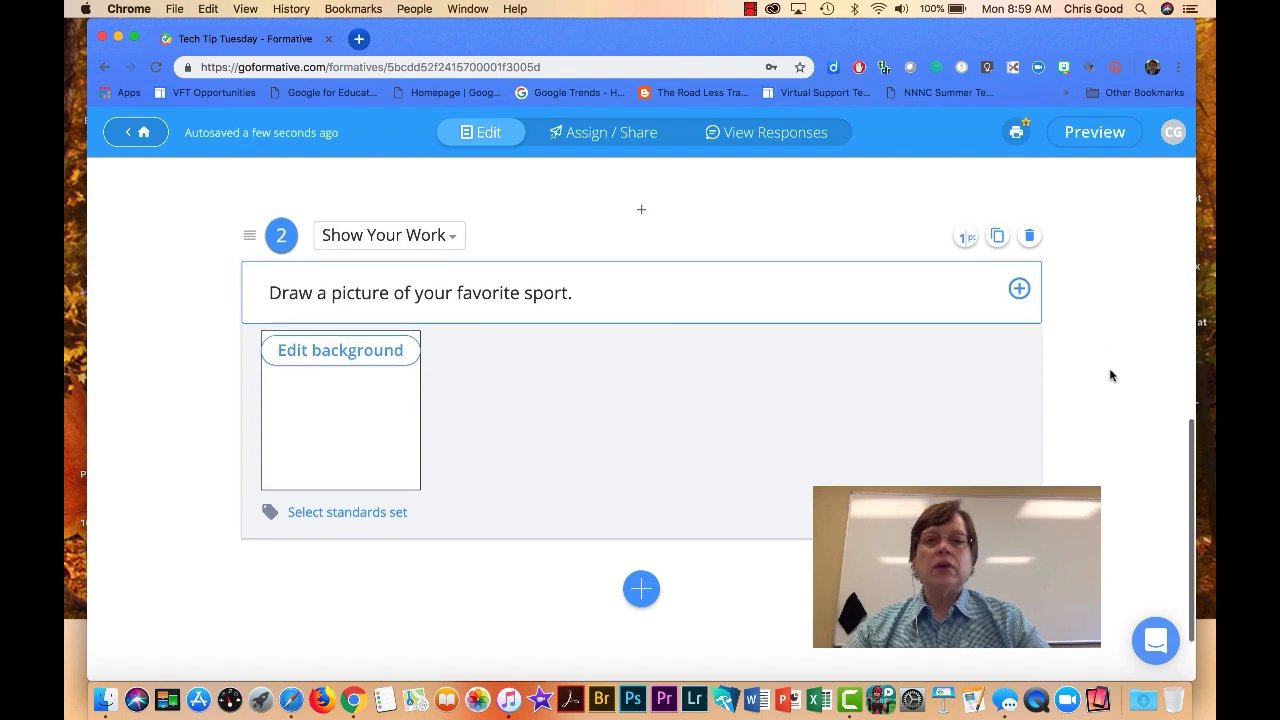
scroll(1110, 375, "up", 2)
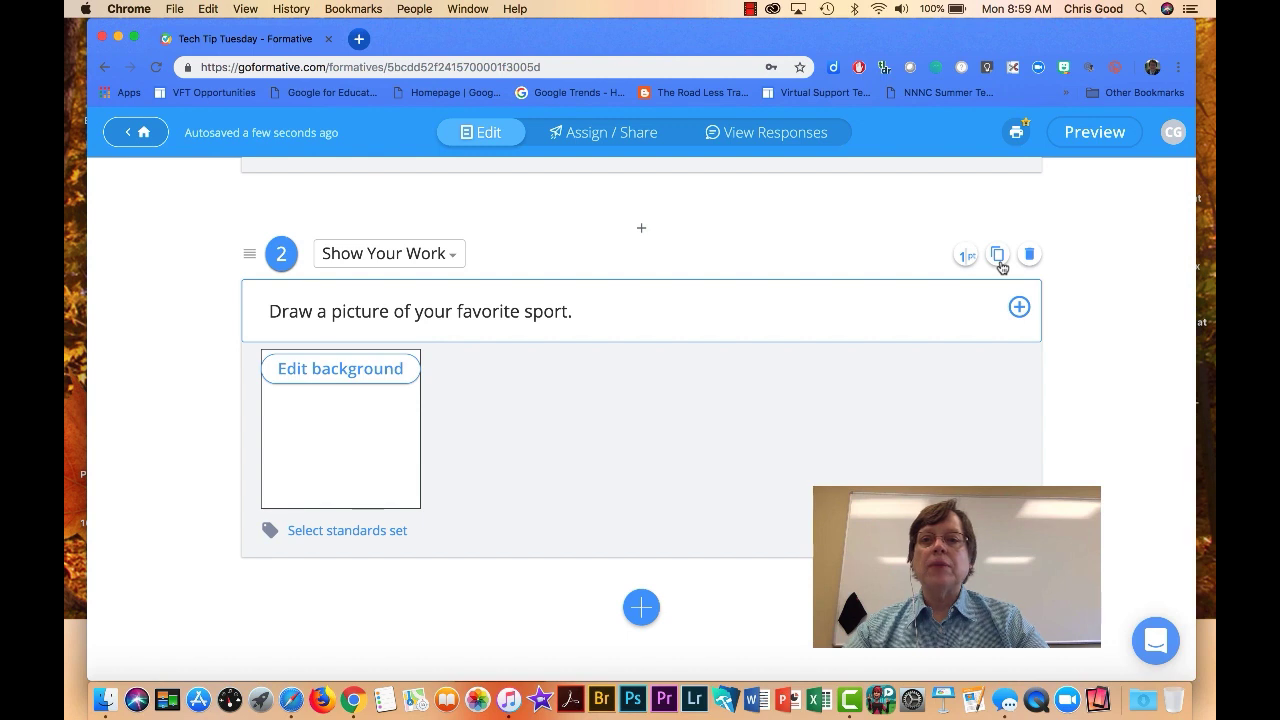
scroll(1086, 294, "up", 5)
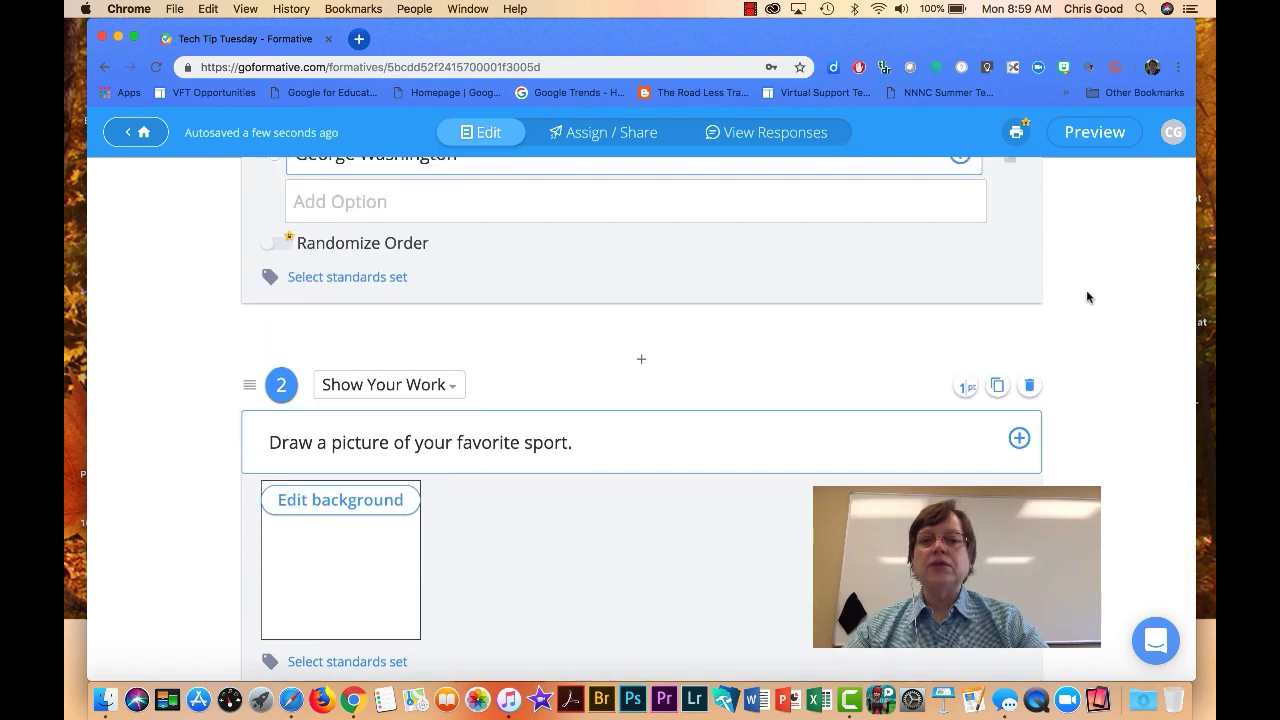
scroll(1088, 297, "down", 2)
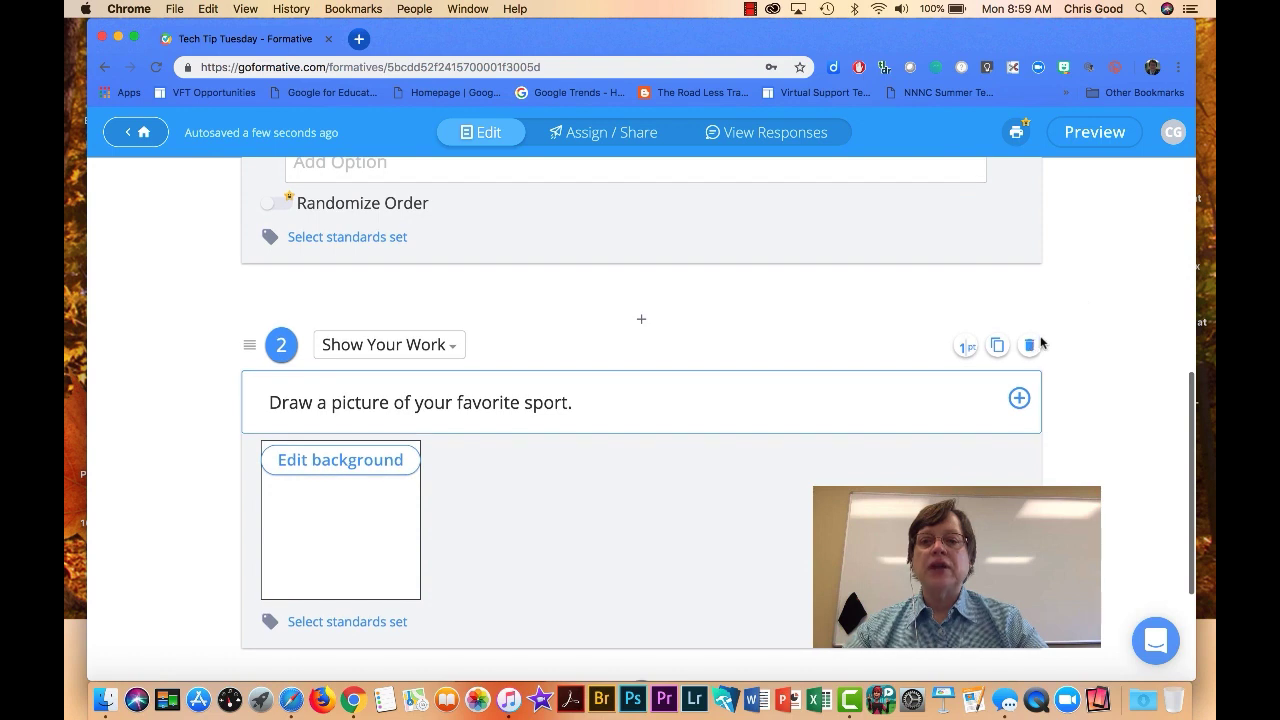
scroll(1075, 334, "down", 1)
scroll(1075, 334, "down", 3)
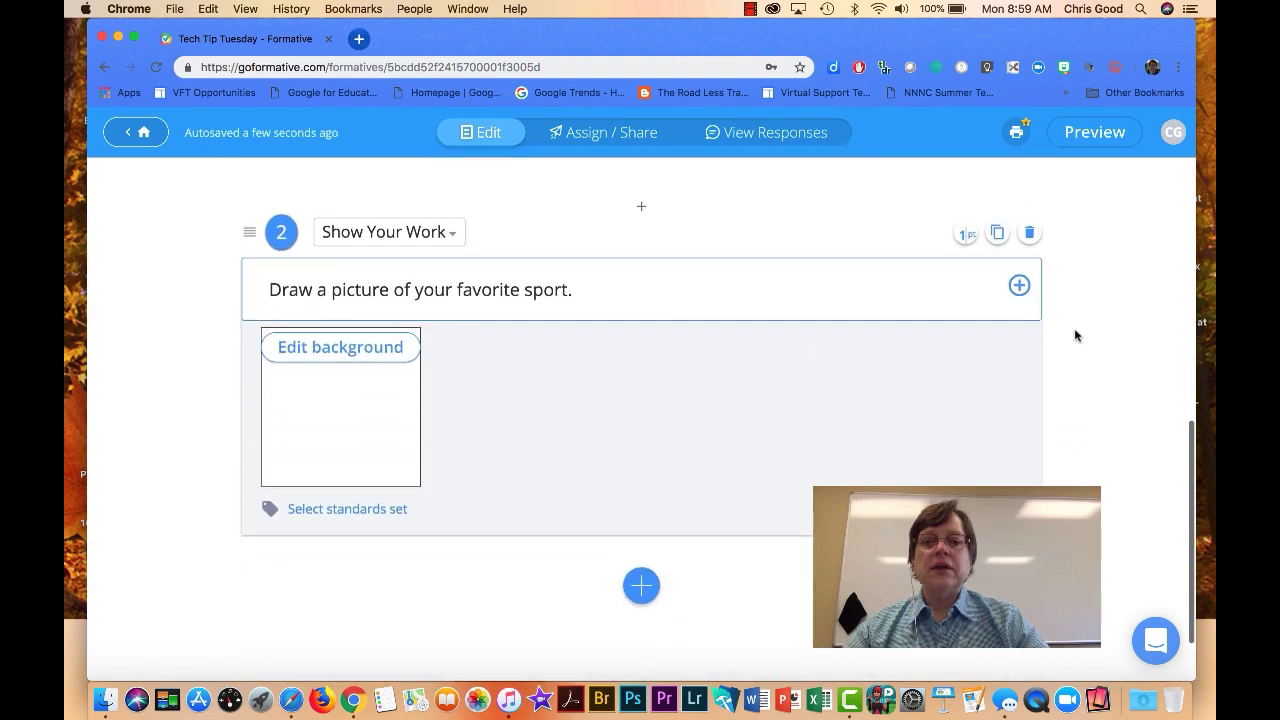
scroll(1075, 334, "up", 15)
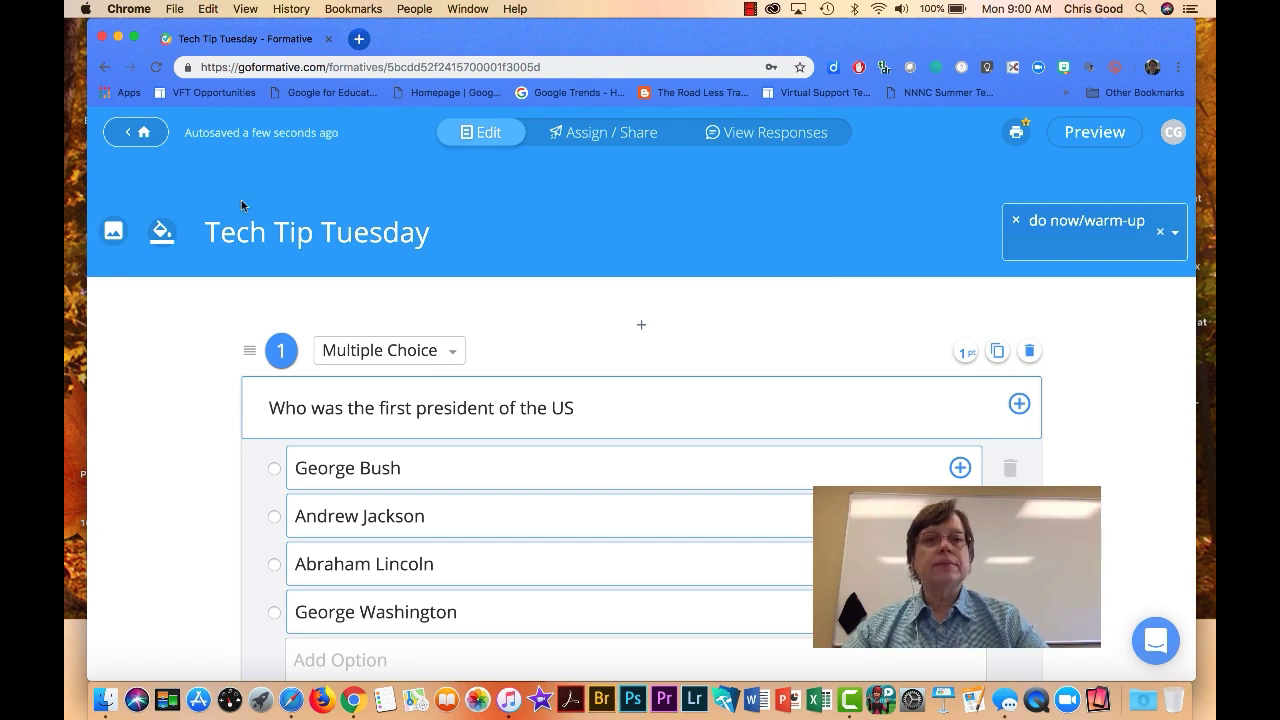
key("BackSpace")
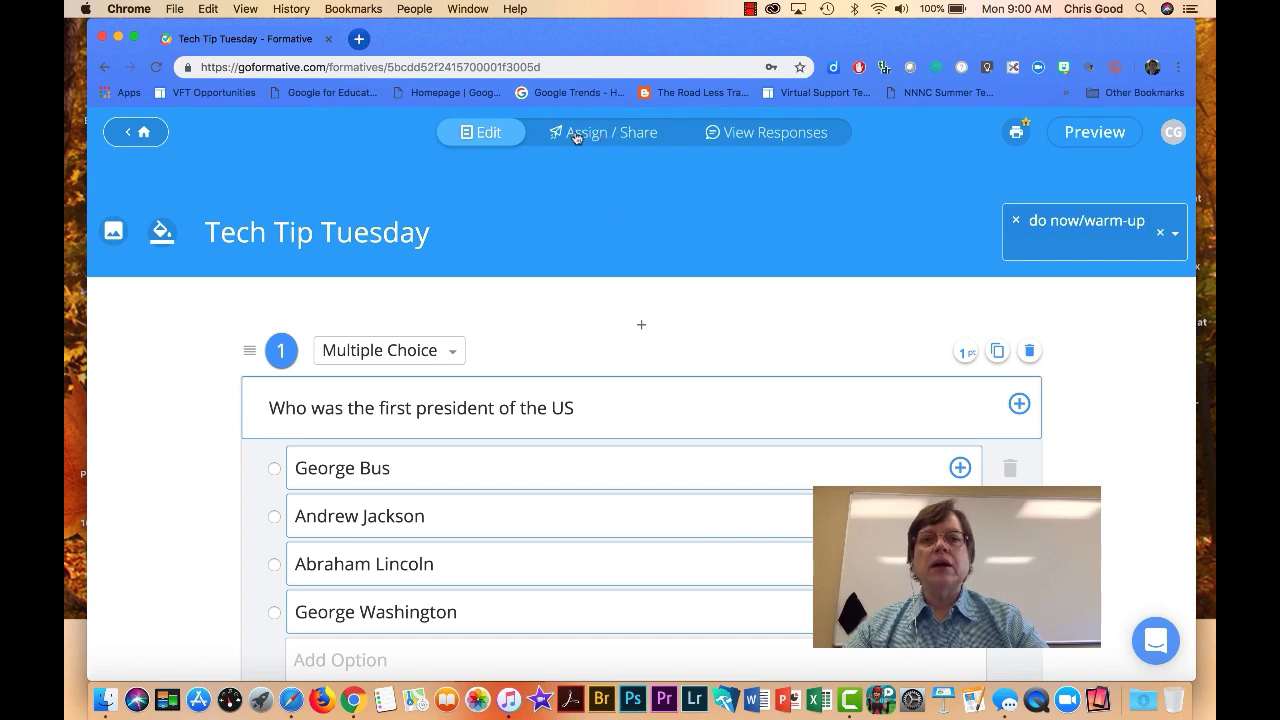
Assign the formative to Guest Students with the default optional settings and minimize the joining instructions
left_click(619, 133)
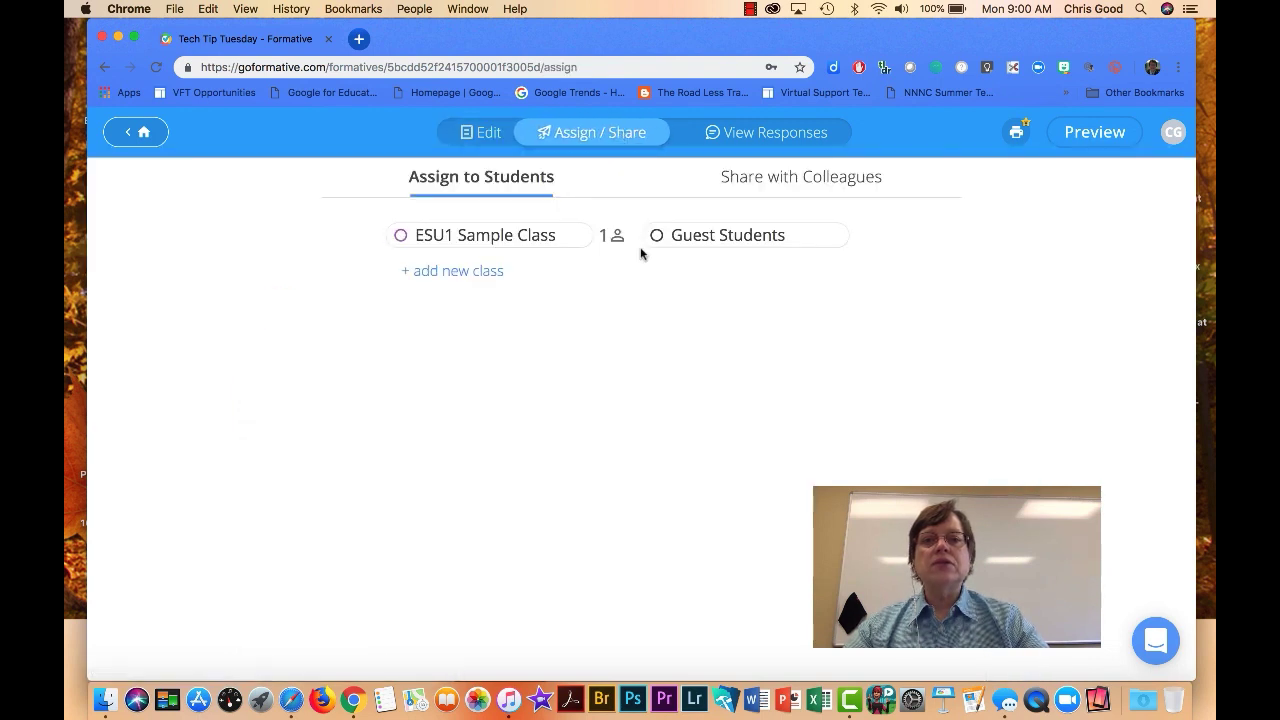
left_click(695, 239)
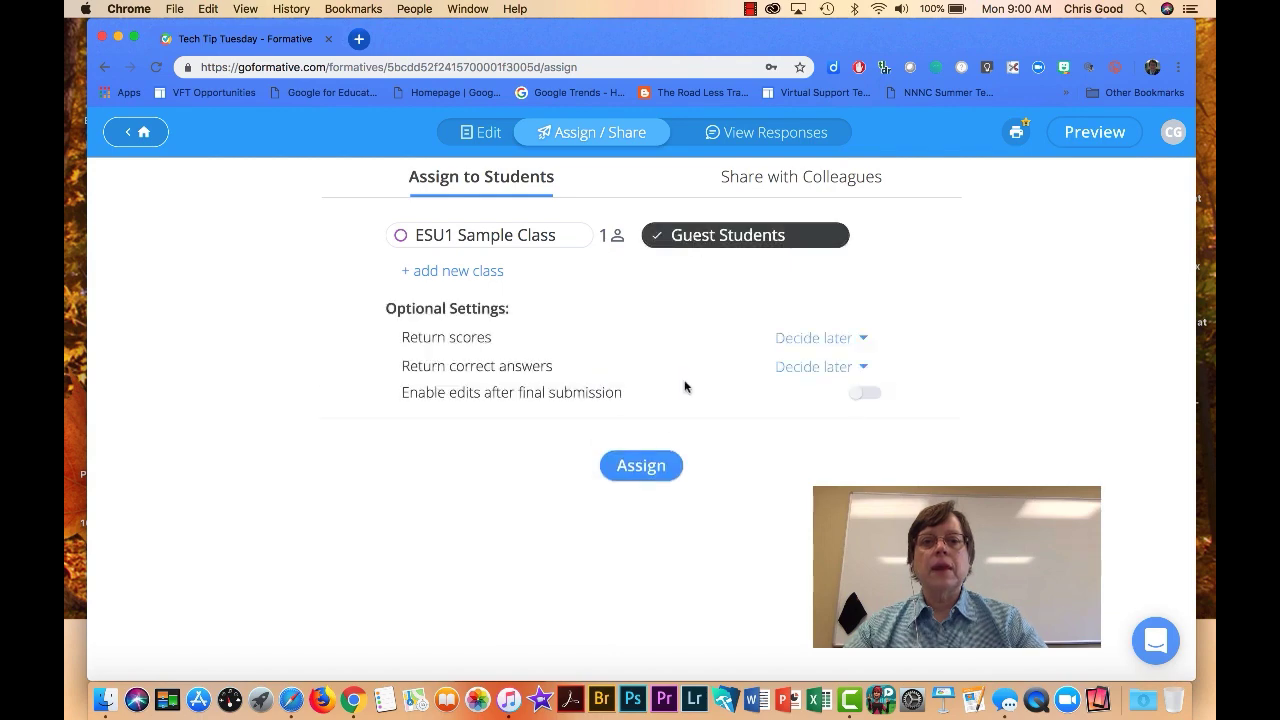
left_click(642, 467)
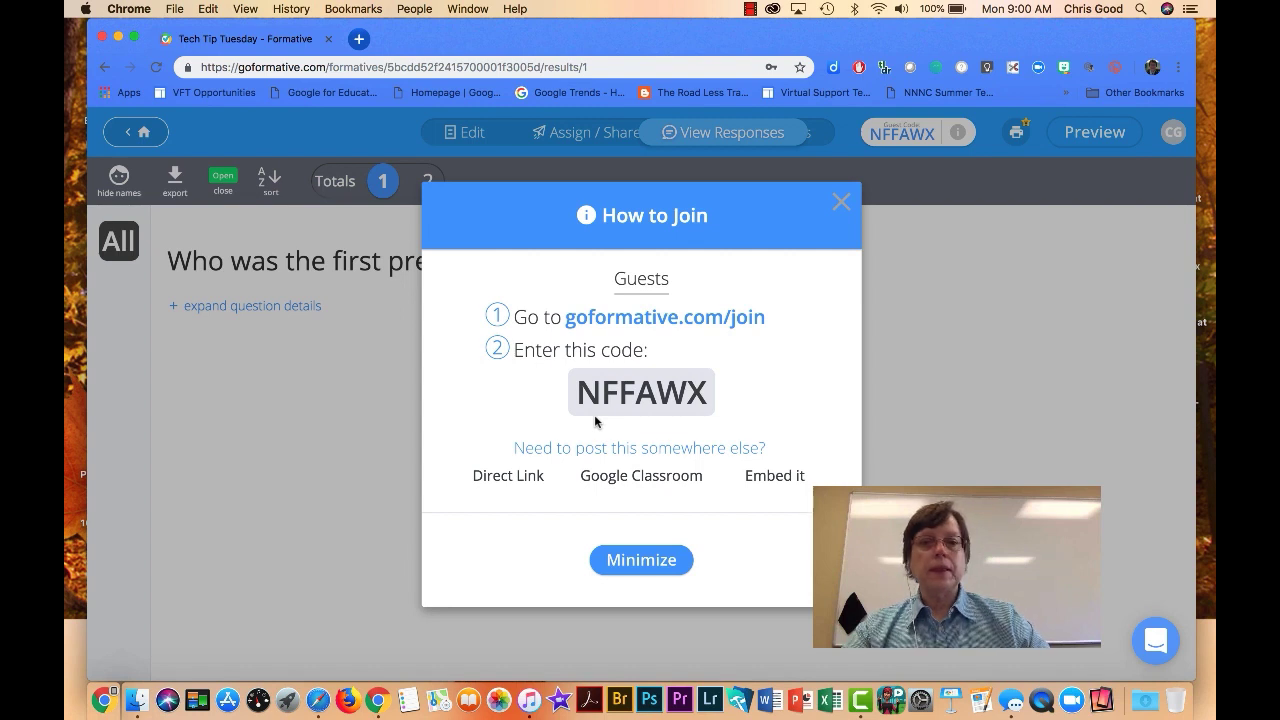
left_click(645, 563)
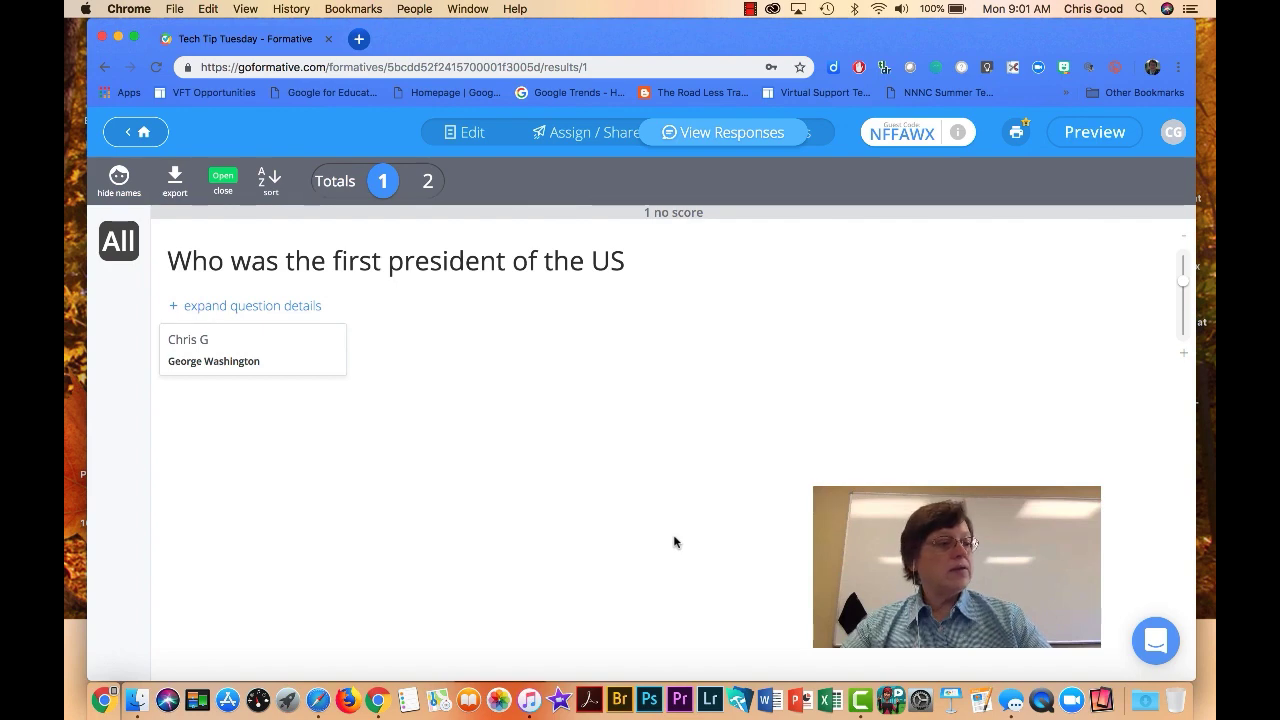
Show the student responses to question 2 and close the formative to further submissions
left_click(427, 182)
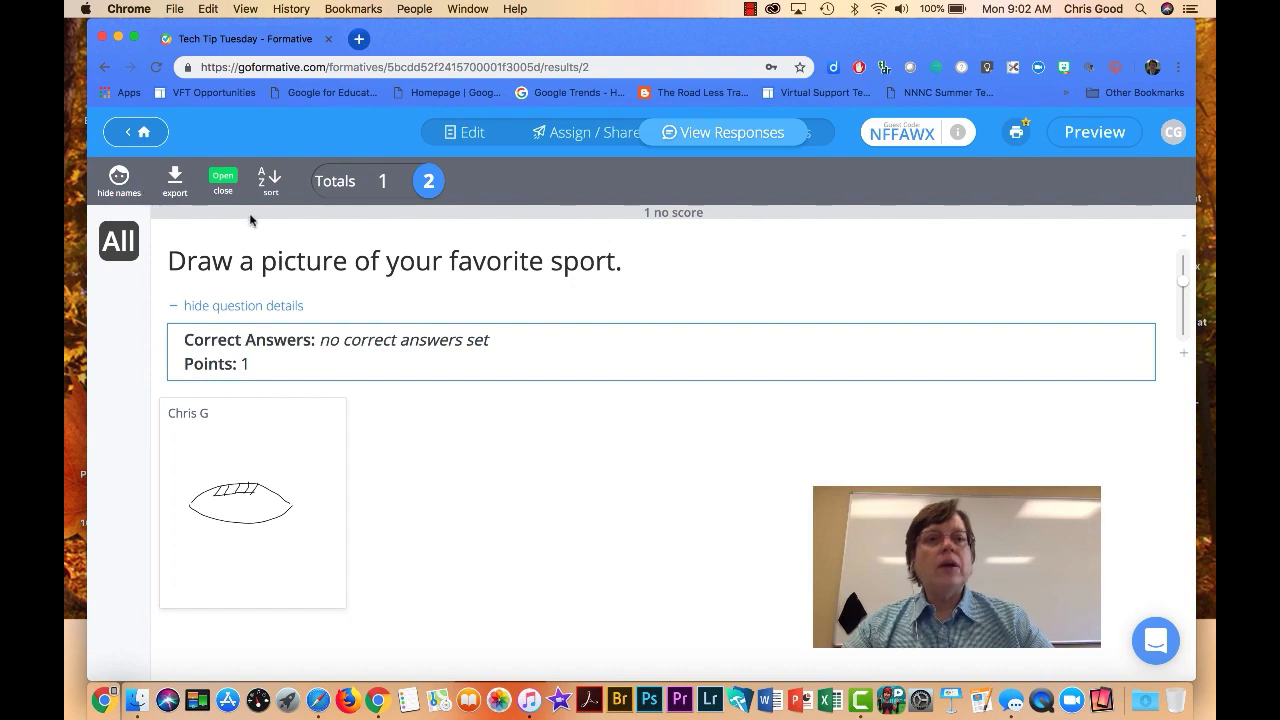
left_click(222, 195)
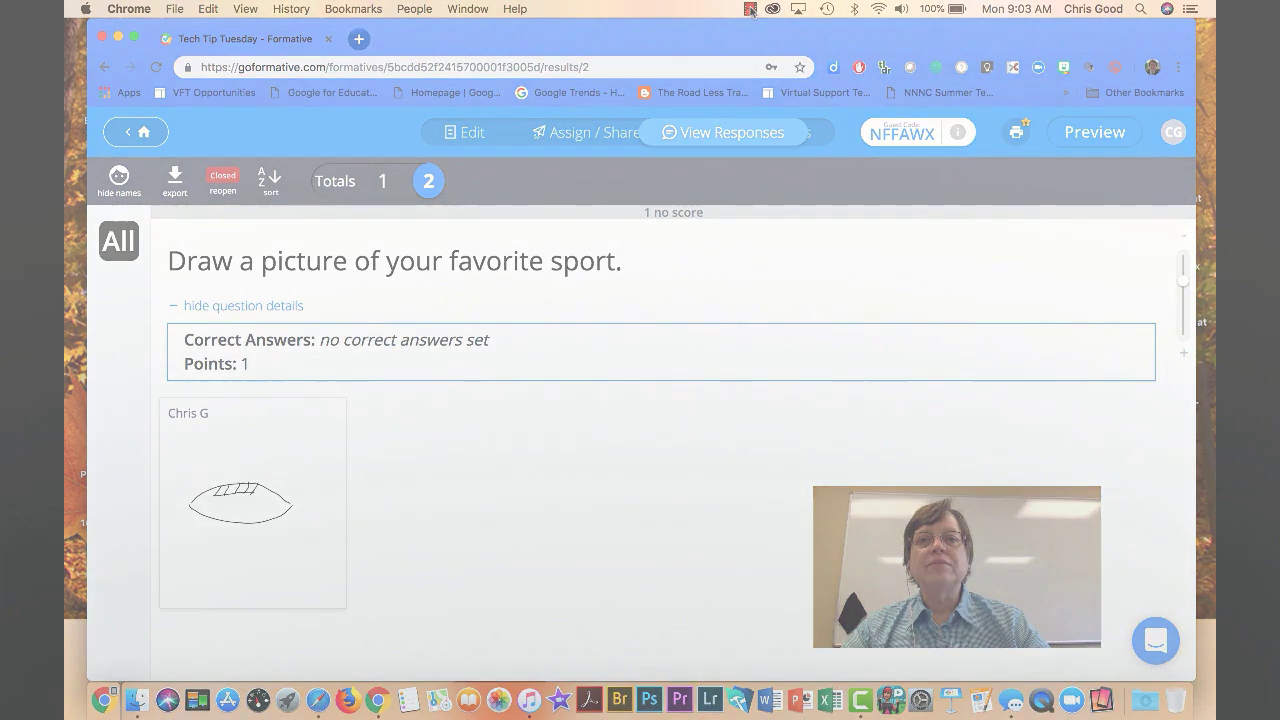
left_click(750, 10)
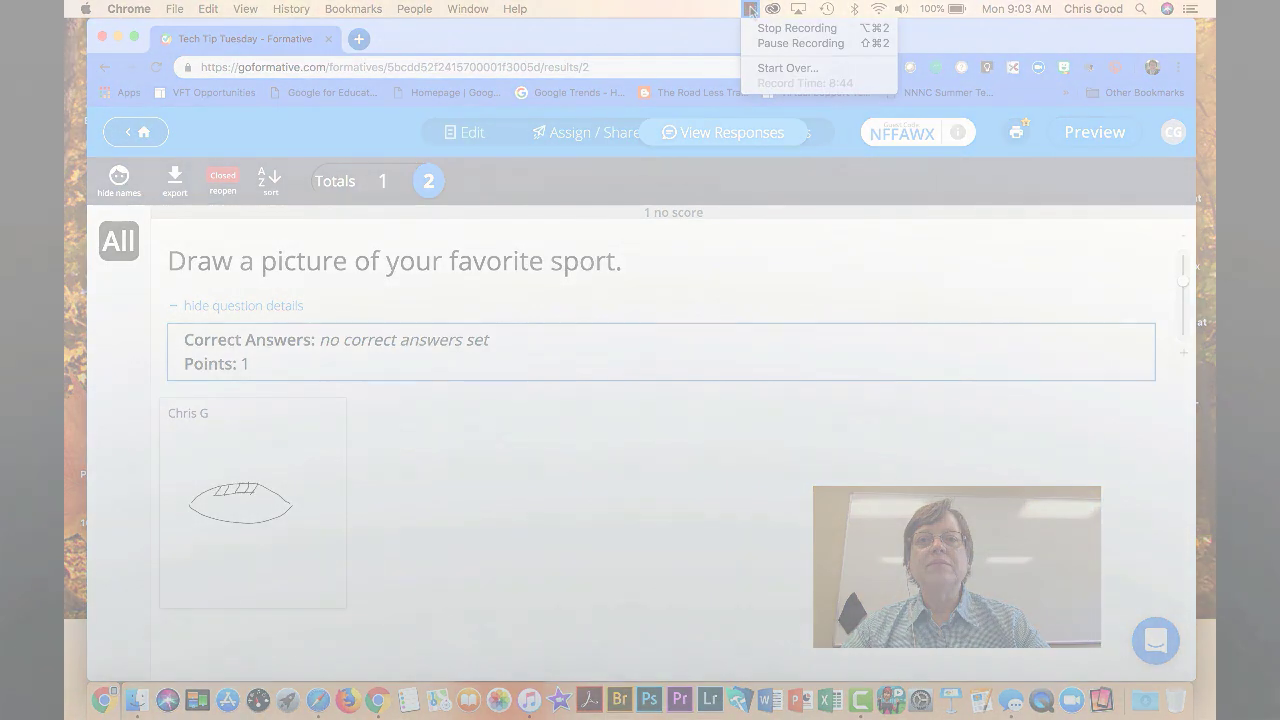